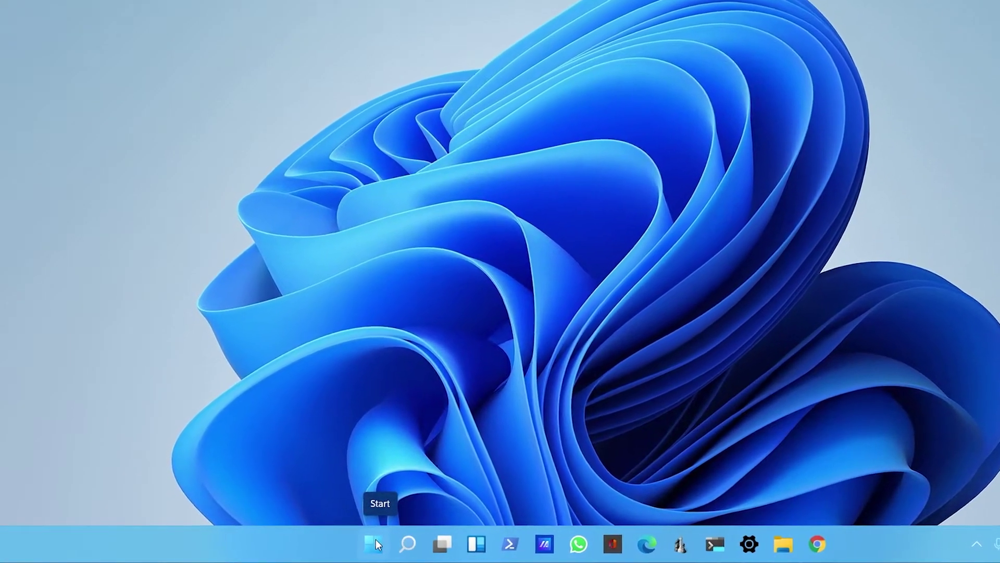
- Launch Device Manager from the Start button's quick menu and maximize its window
{"action": "right_click", "coordinate": [374, 542]}
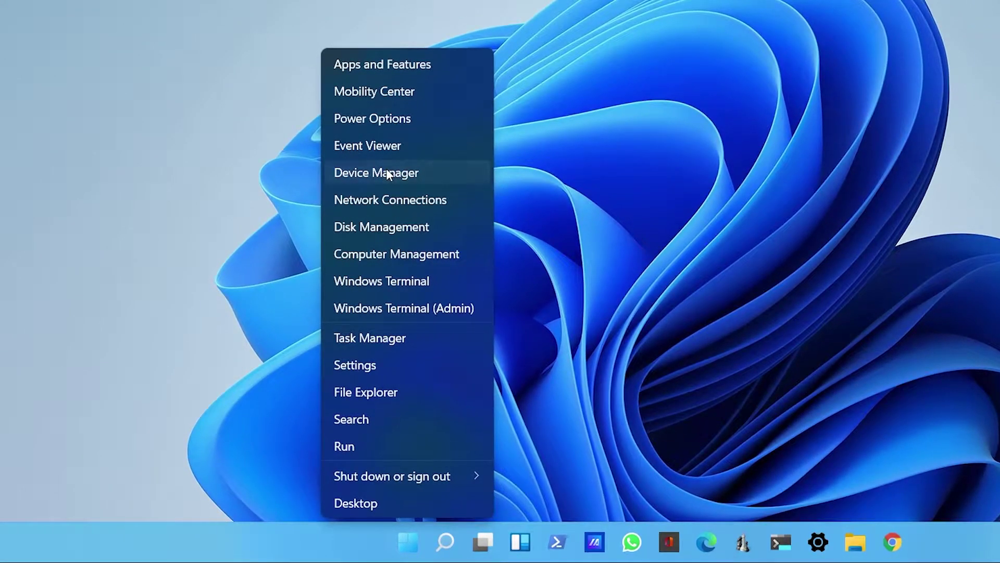
{"action": "left_click", "coordinate": [386, 173]}
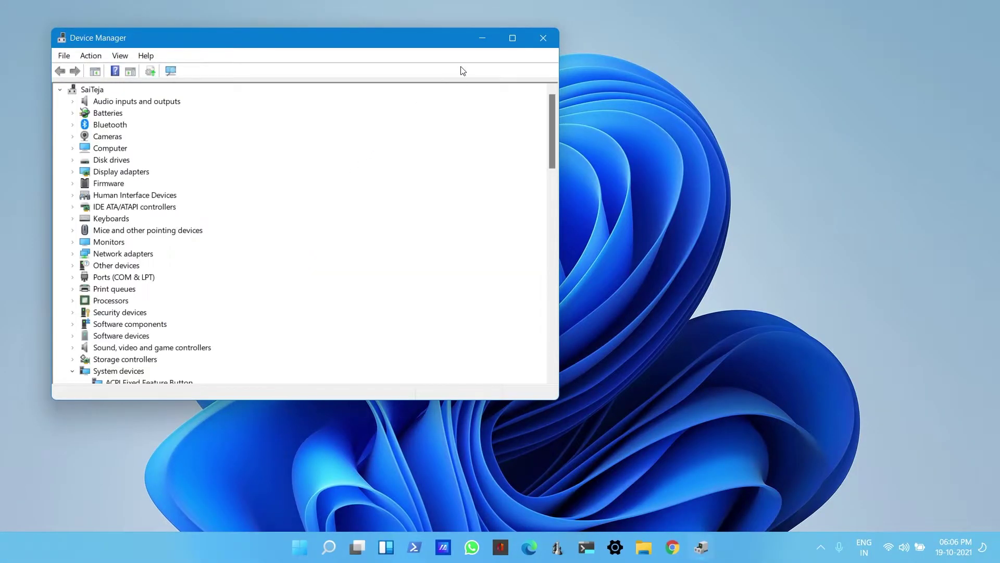
{"action": "left_click", "coordinate": [512, 37]}
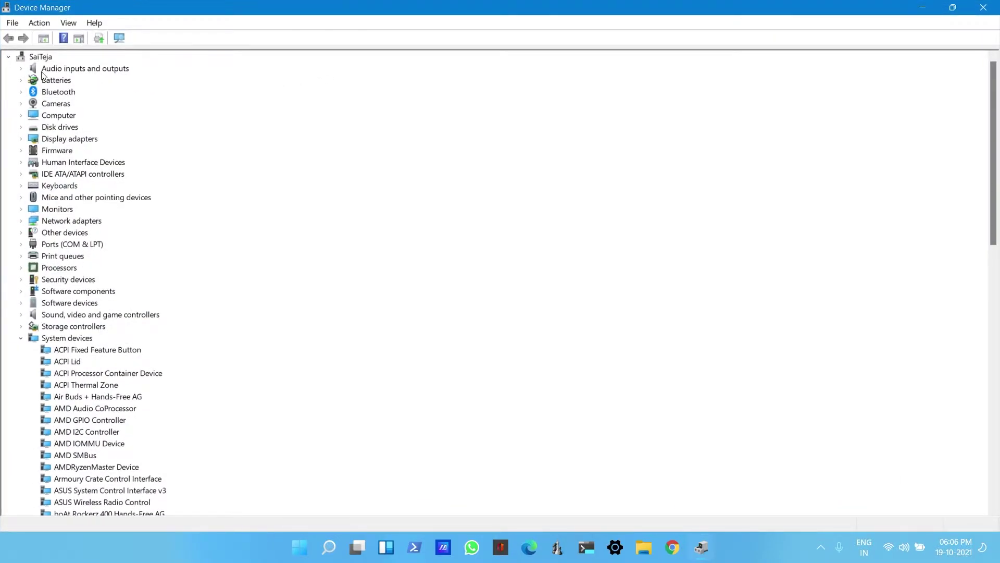
{"action": "scroll", "coordinate": [71, 352], "scroll_direction": "down", "scroll_amount": 5}
{"action": "scroll", "coordinate": [71, 353], "scroll_direction": "up", "scroll_amount": 5}
- Expand Audio inputs and outputs, view the Microphone Array's Driver properties, then cancel out
{"action": "left_click", "coordinate": [43, 73]}
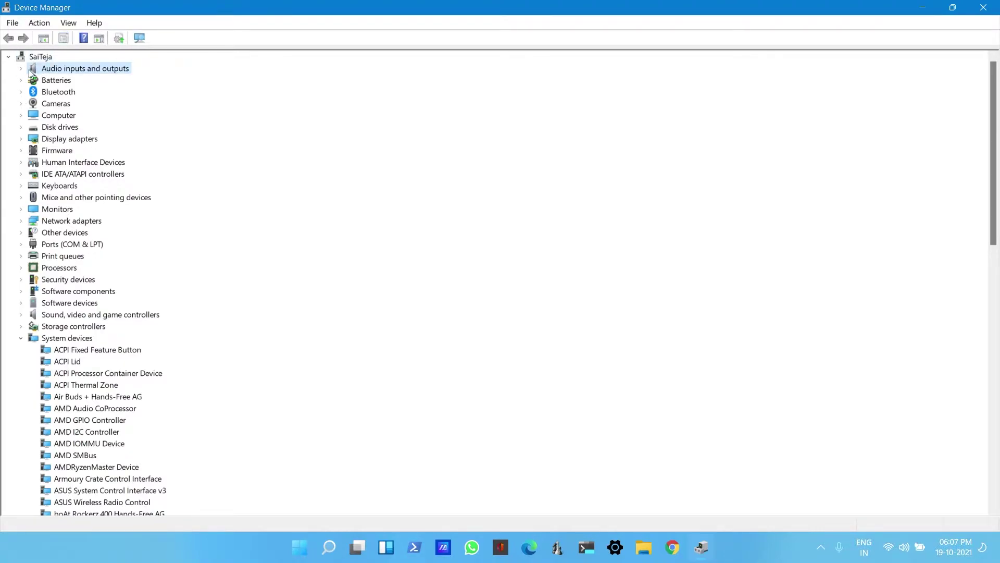
{"action": "left_click", "coordinate": [21, 68]}
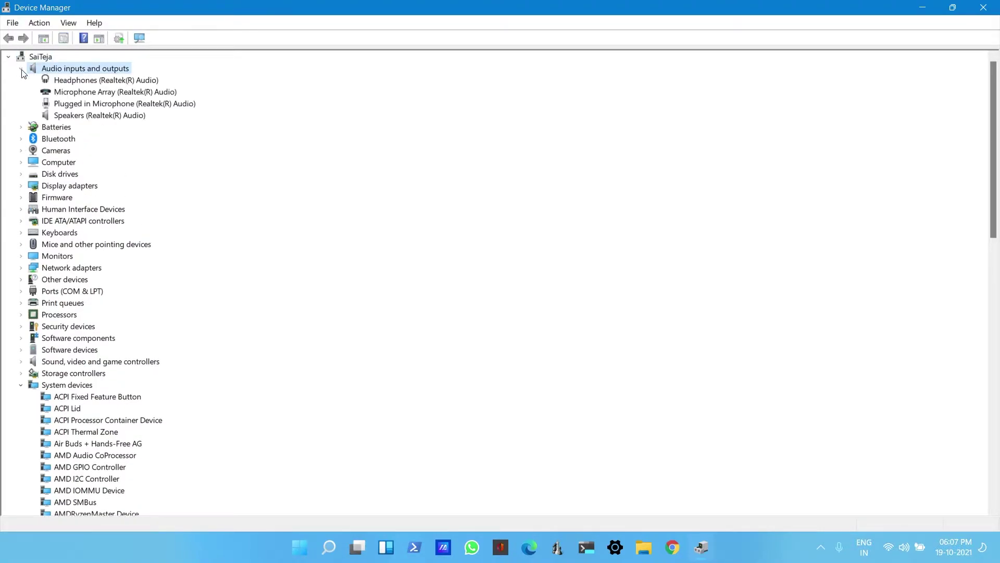
{"action": "left_click", "coordinate": [78, 84]}
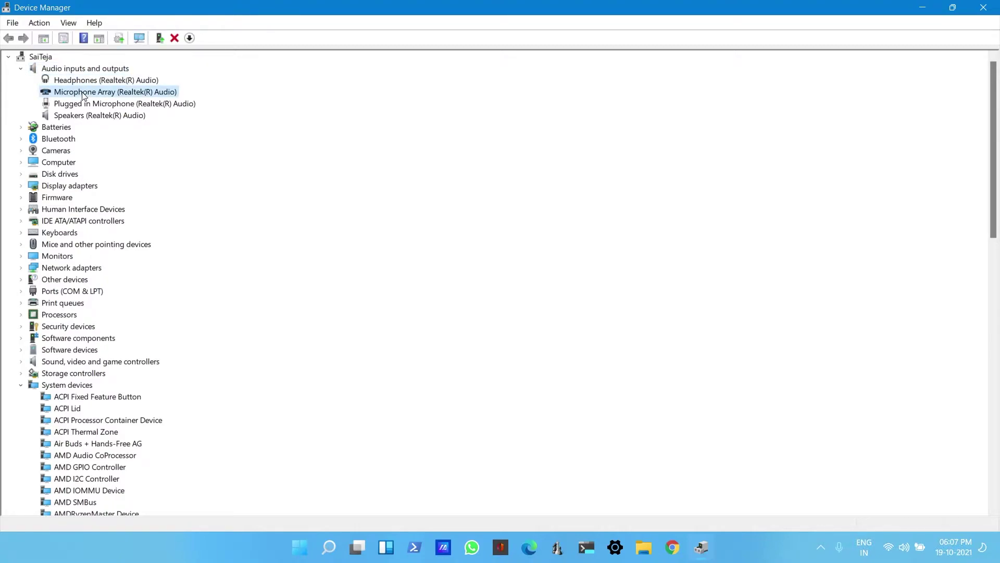
{"action": "right_click", "coordinate": [83, 94]}
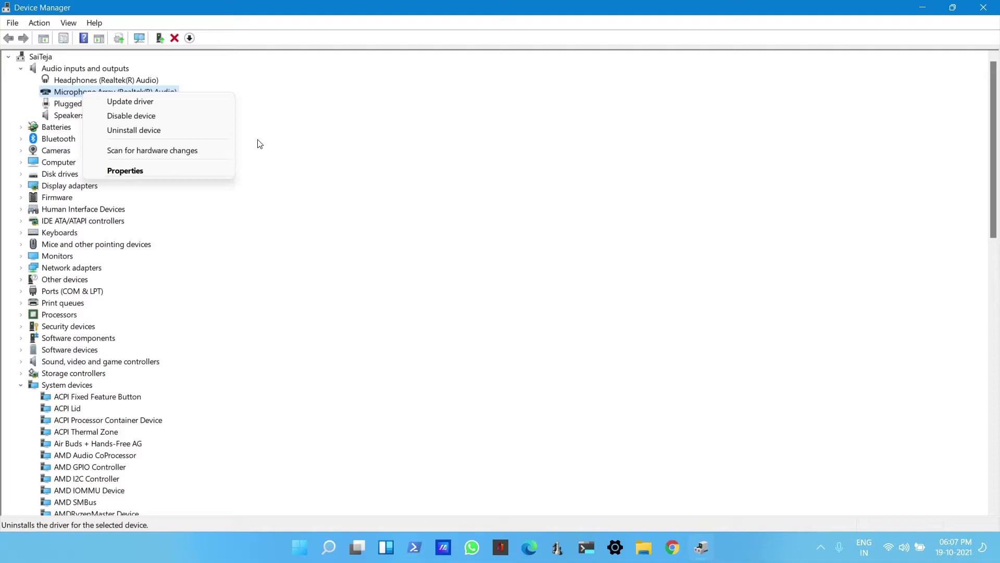
{"action": "left_click", "coordinate": [198, 175]}
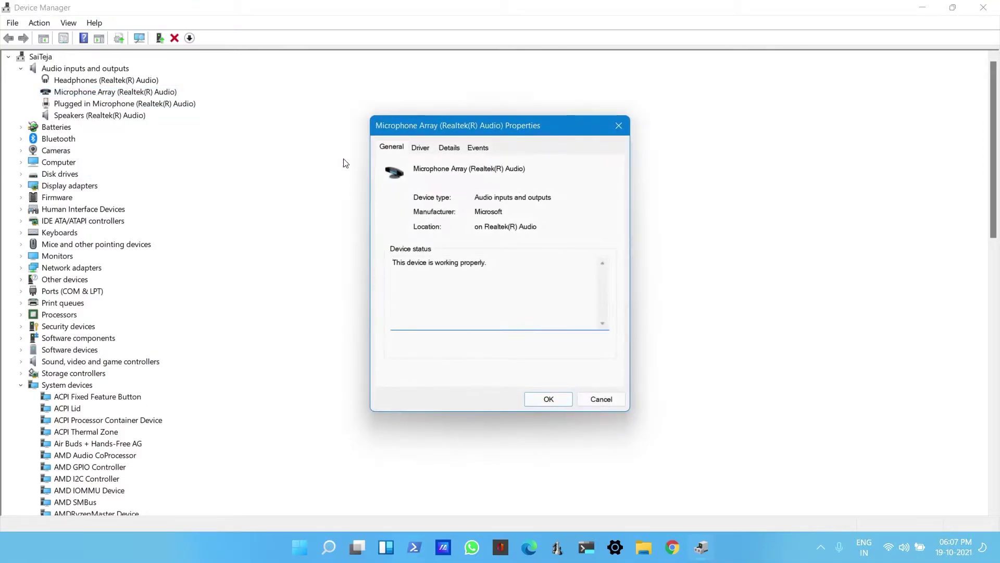
{"action": "left_click", "coordinate": [421, 147]}
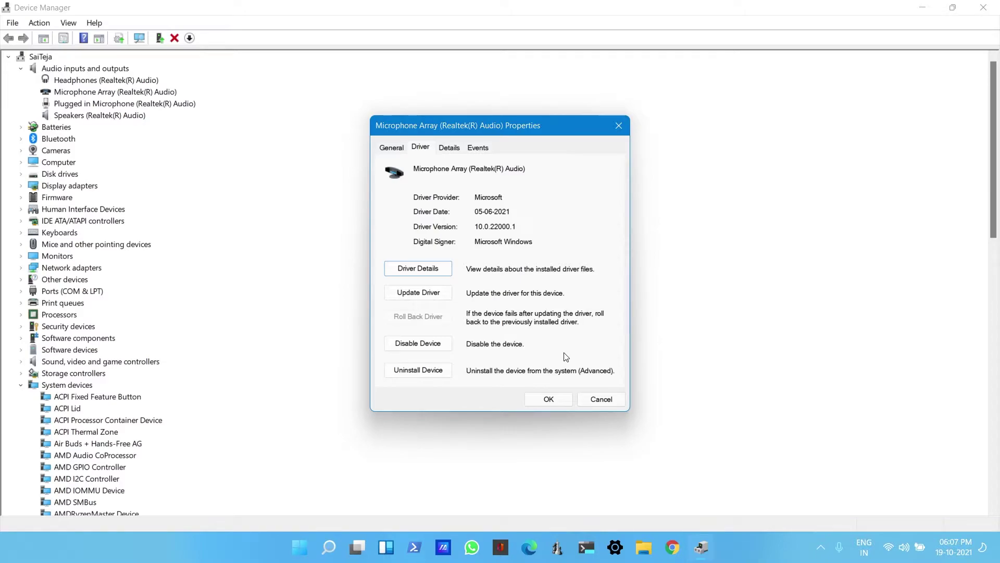
{"action": "left_click", "coordinate": [594, 401]}
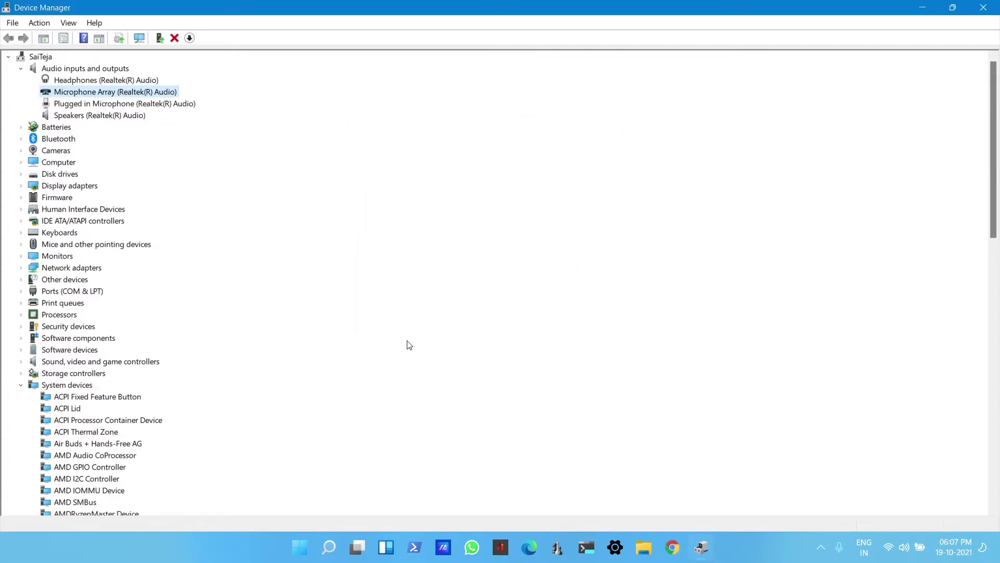
- Collapse Audio, expand Network adapters and bring up the Realtek 8822CE adapter's properties
{"action": "left_click", "coordinate": [20, 68]}
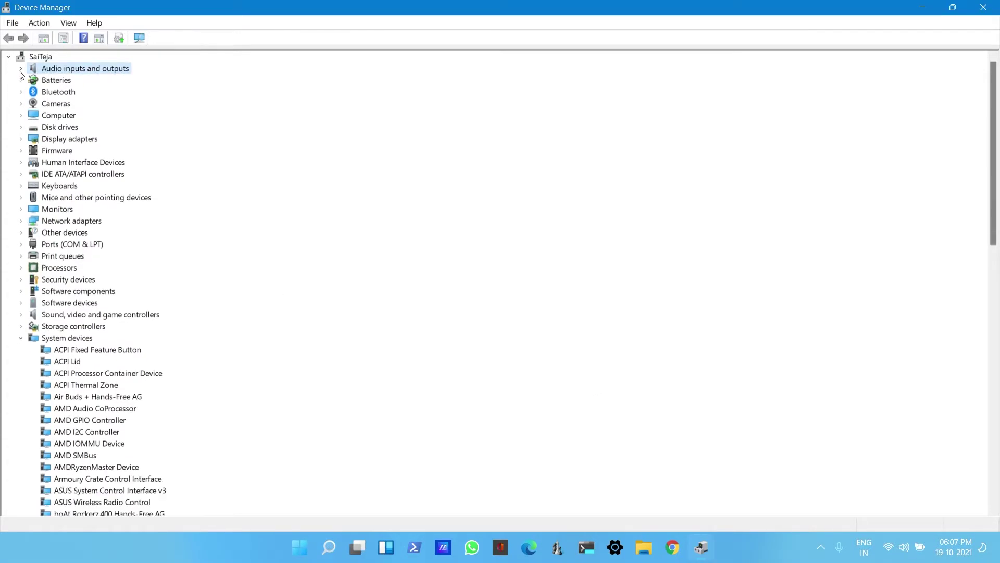
{"action": "left_click", "coordinate": [22, 222]}
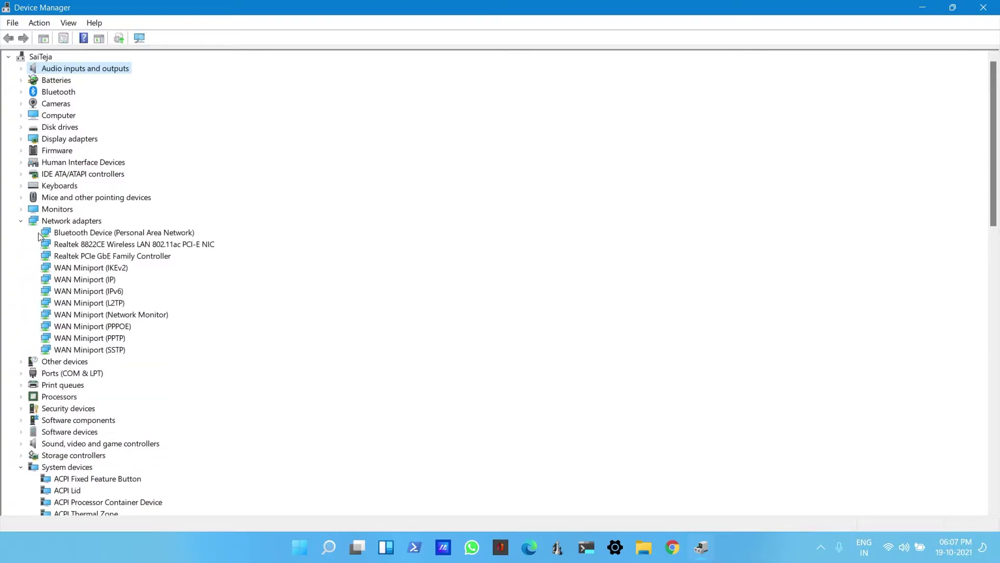
{"action": "left_click", "coordinate": [92, 245]}
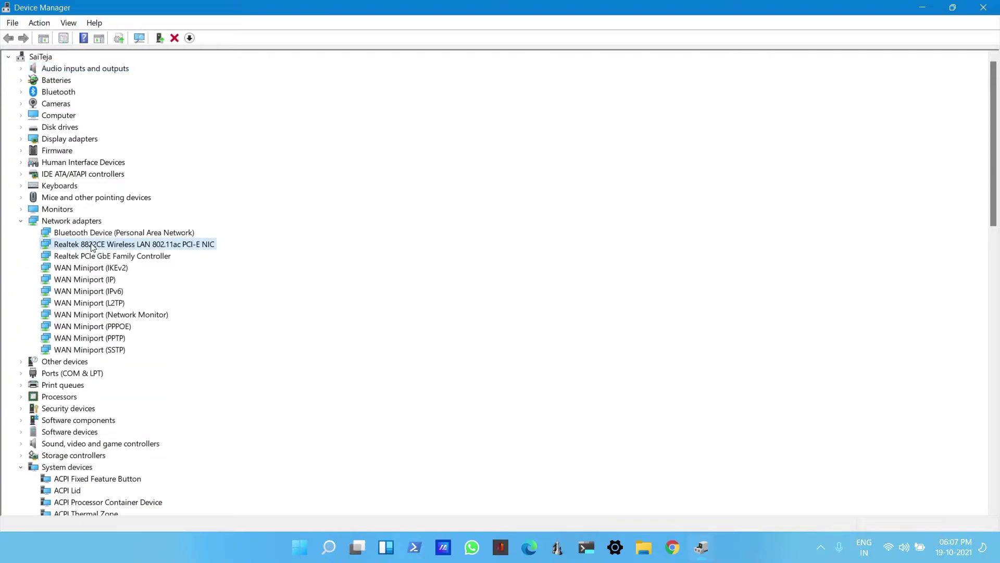
{"action": "right_click", "coordinate": [146, 247]}
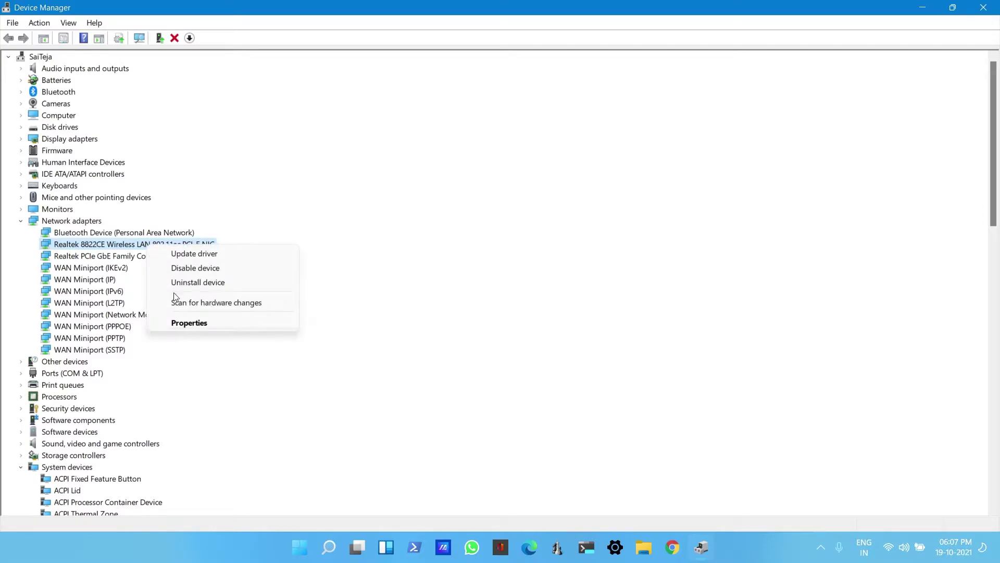
{"action": "left_click", "coordinate": [189, 323]}
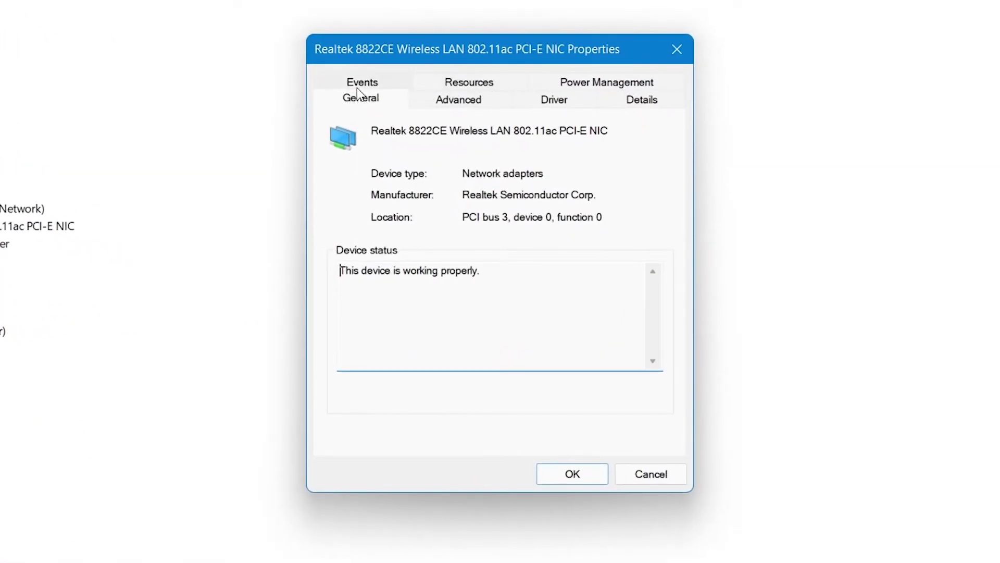
- Review the adapter's Advanced, Driver and Details information, returning to General
{"action": "left_click", "coordinate": [472, 102]}
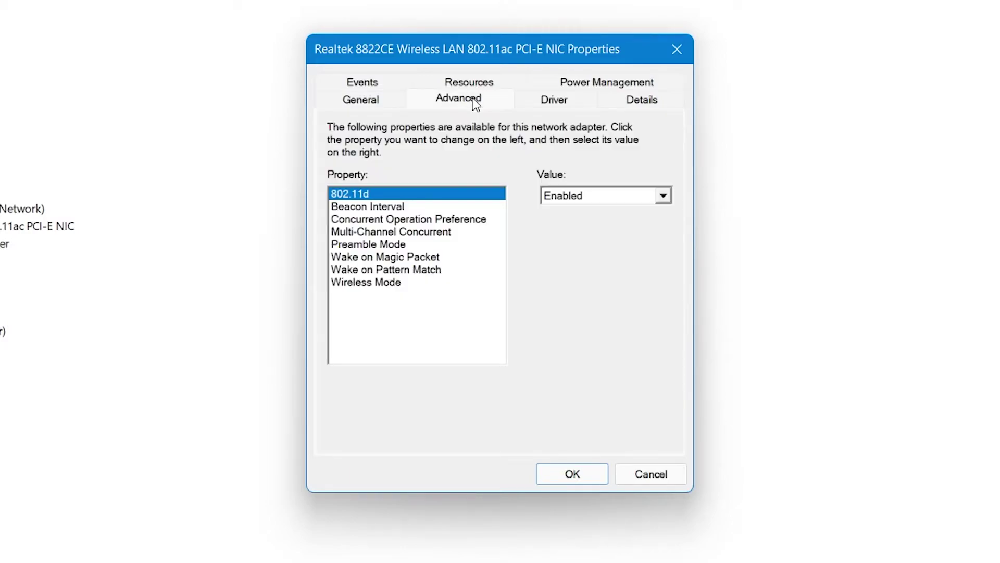
{"action": "left_click", "coordinate": [554, 101]}
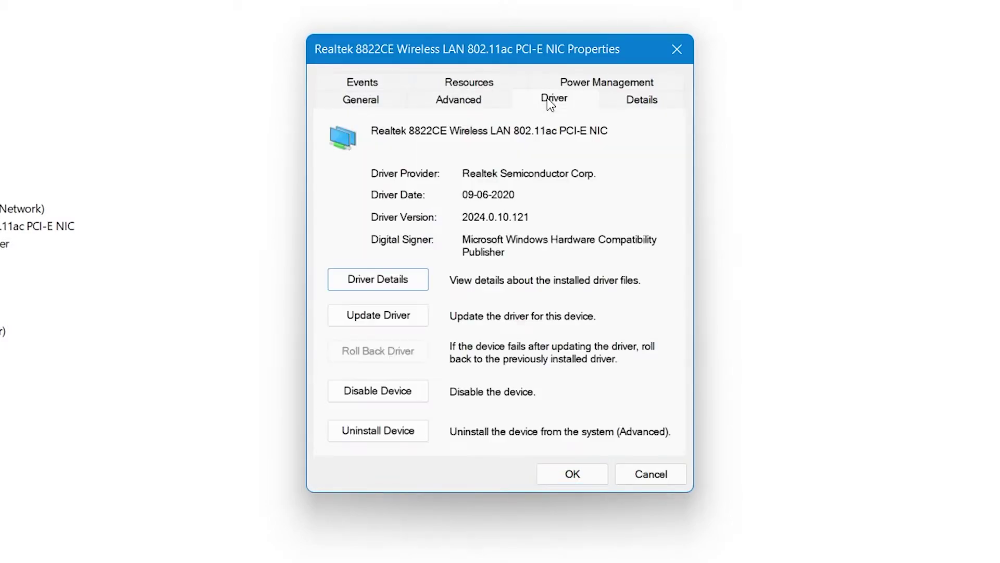
{"action": "left_click", "coordinate": [638, 111]}
{"action": "left_click", "coordinate": [358, 110]}
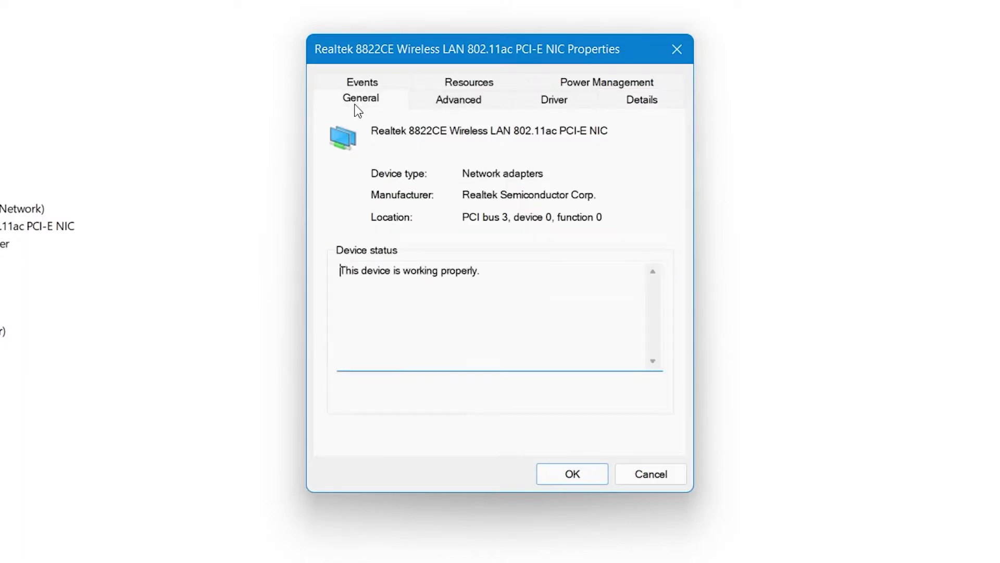
- Disable the Realtek wireless adapter from its Driver properties and confirm
{"action": "left_click", "coordinate": [548, 100]}
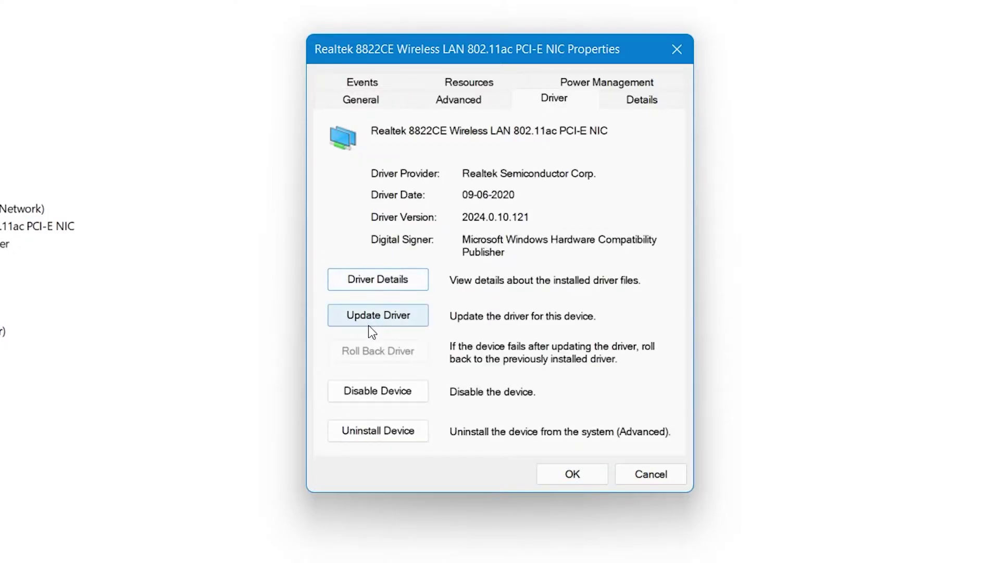
{"action": "left_click", "coordinate": [370, 393]}
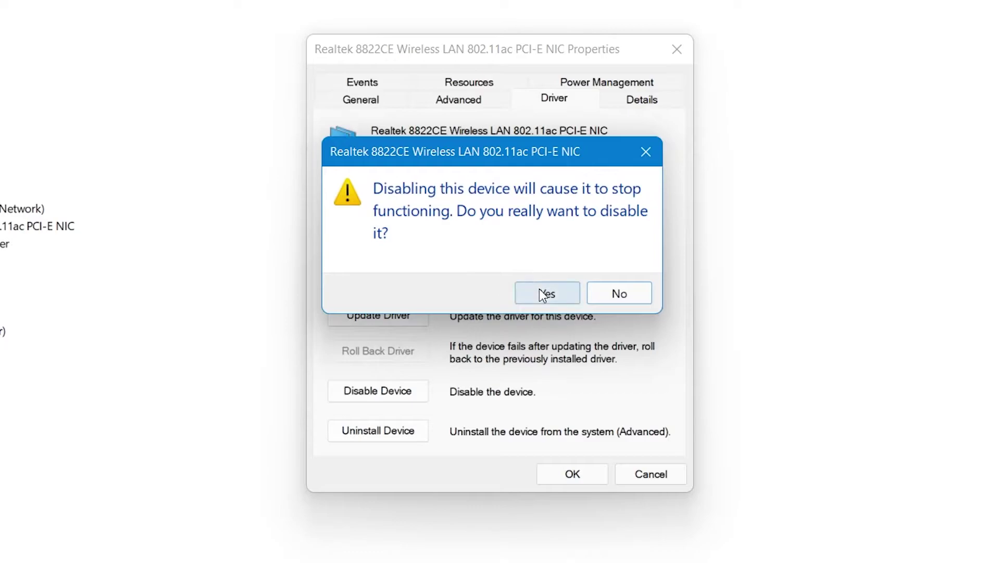
{"action": "left_click", "coordinate": [540, 293]}
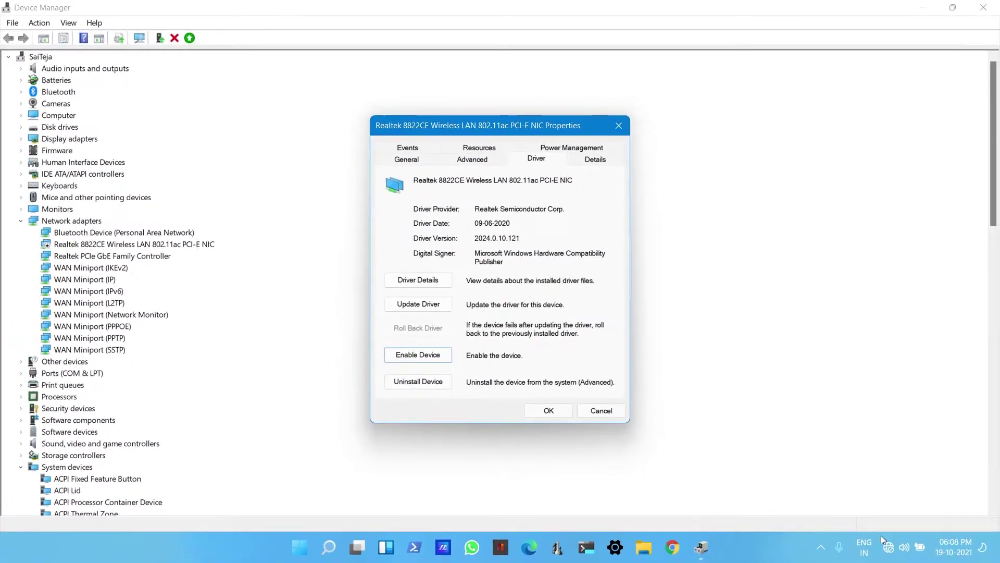
- Check connectivity in Quick Settings, then re-enable the wireless adapter
{"action": "left_click", "coordinate": [886, 548]}
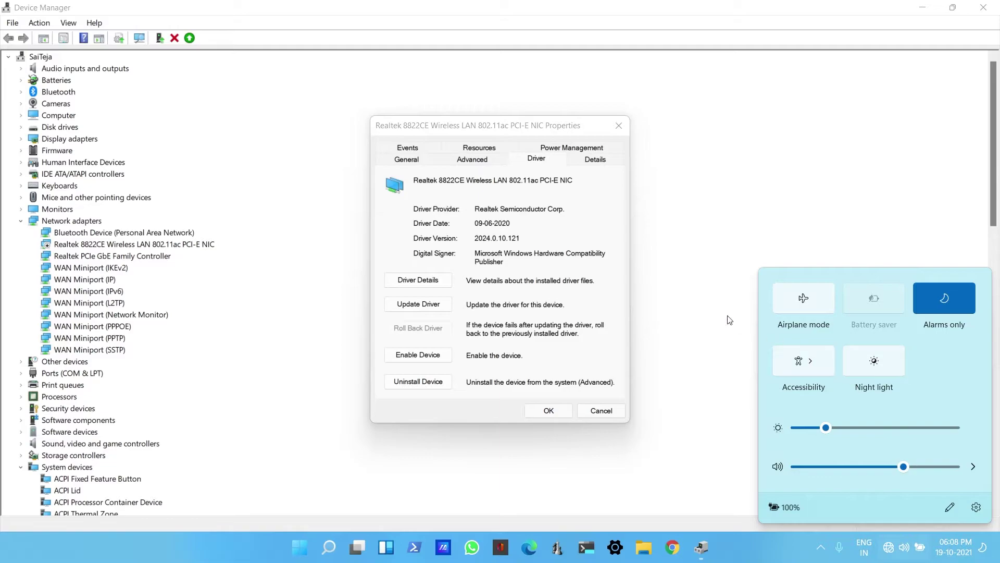
{"action": "left_click", "coordinate": [482, 200]}
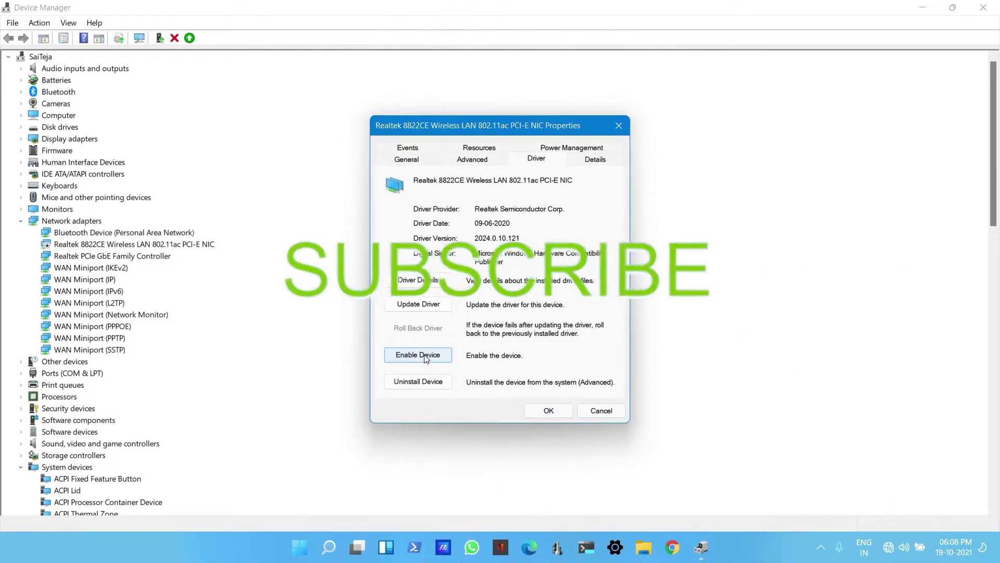
{"action": "left_click", "coordinate": [423, 355]}
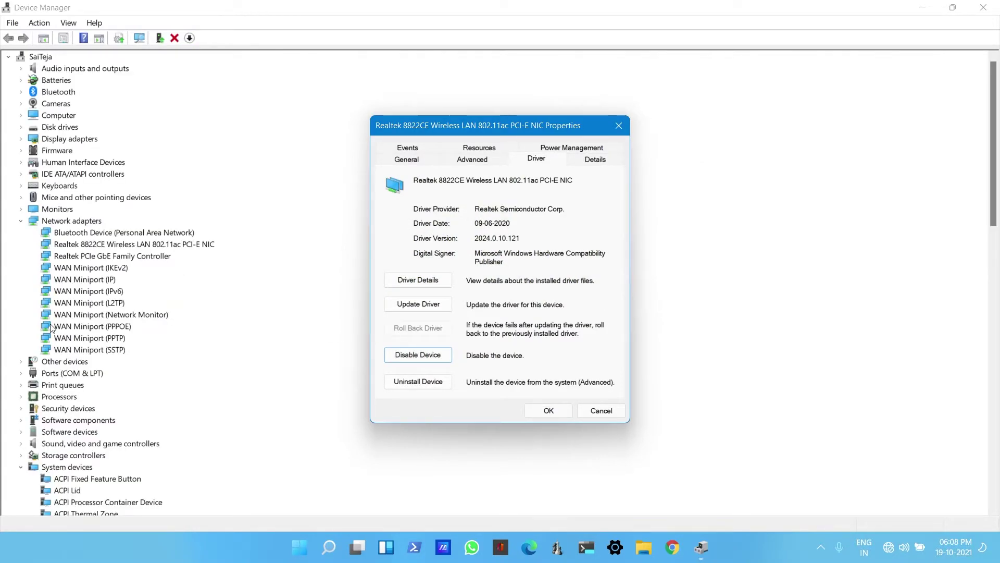
- Confirm in Quick Settings that the Wi-Fi network list shows a connection again
{"action": "left_click", "coordinate": [887, 549]}
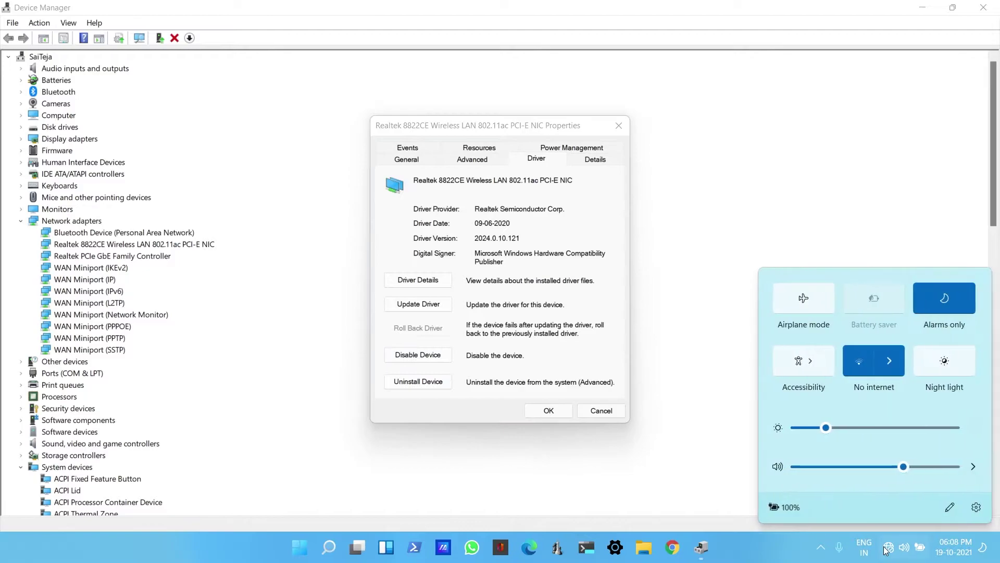
{"action": "left_click", "coordinate": [889, 361]}
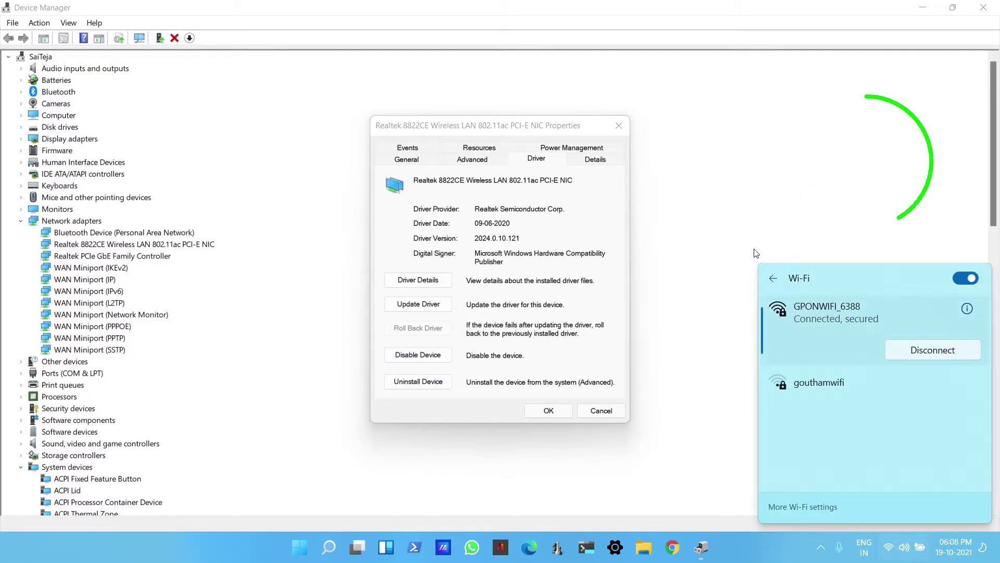
{"action": "left_click", "coordinate": [731, 252]}
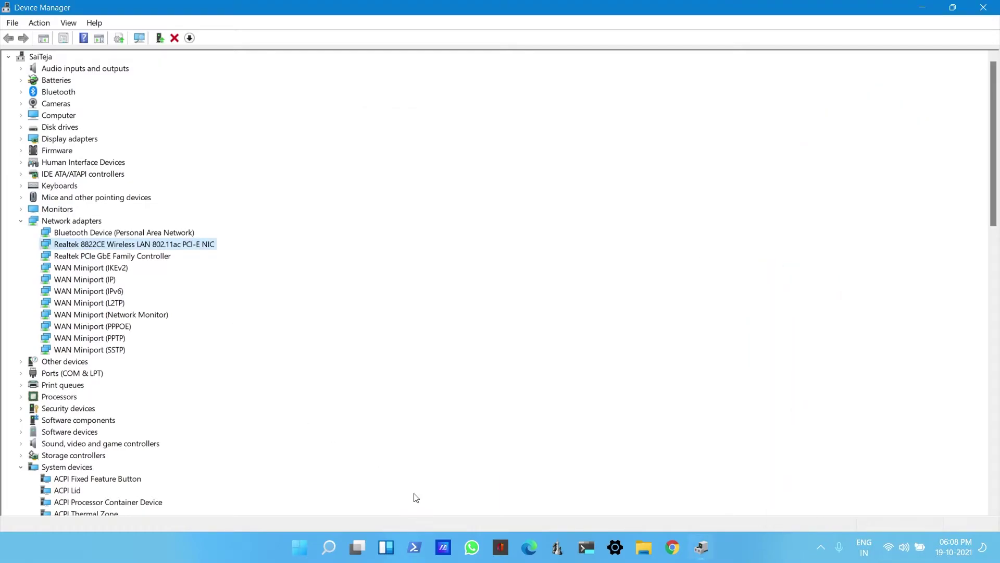
- Minimize and restore Device Manager so only the adapter's properties sit over the desktop
{"action": "left_click", "coordinate": [702, 549]}
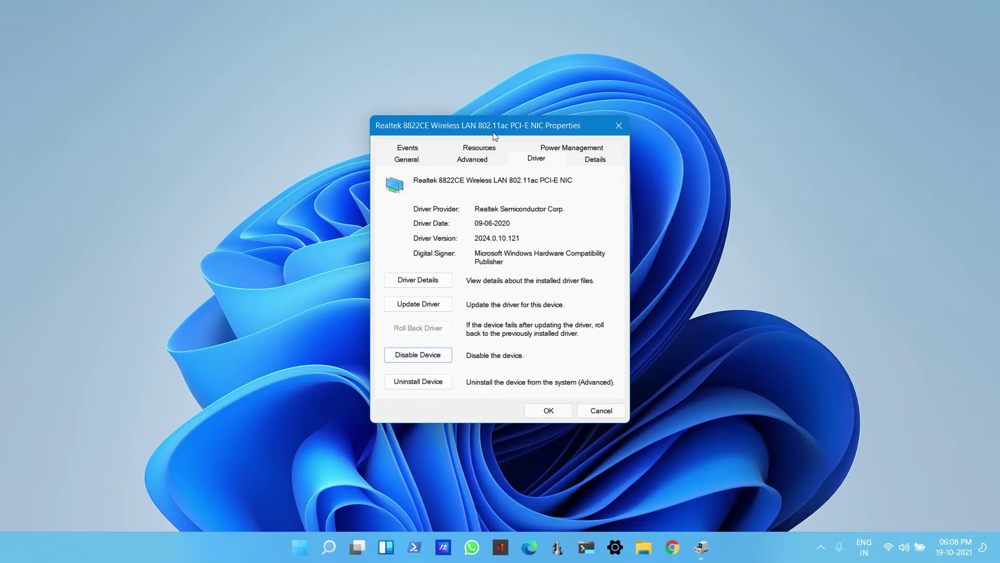
{"action": "left_click_drag", "start_coordinate": [493, 136], "coordinate": [513, 140]}
{"action": "left_click", "coordinate": [699, 539]}
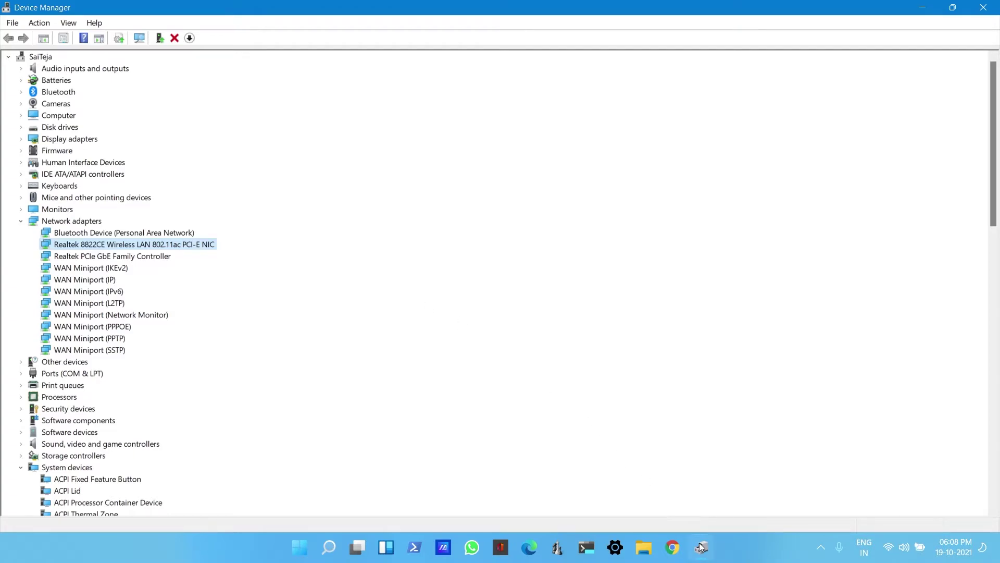
{"action": "left_click", "coordinate": [702, 552]}
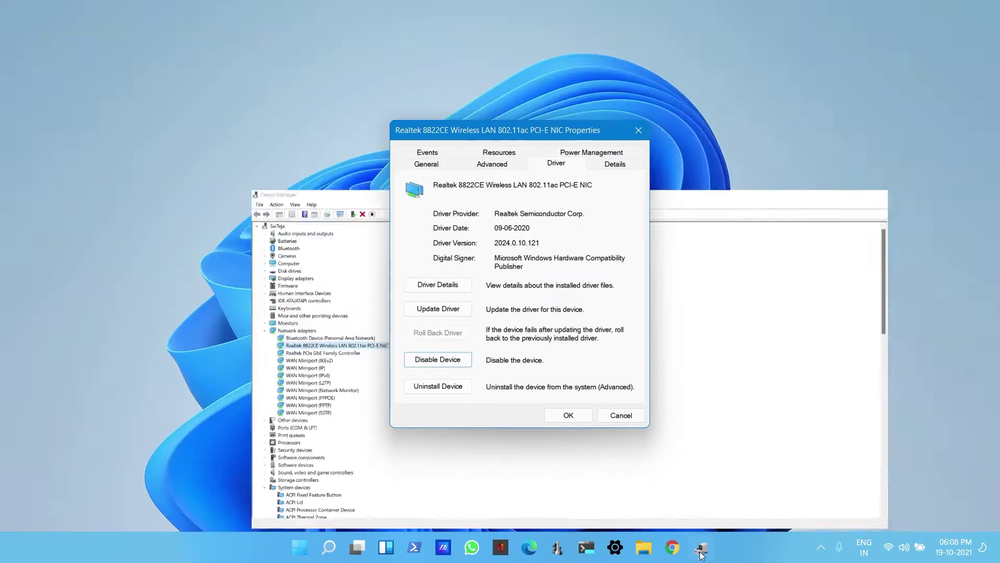
{"action": "left_click", "coordinate": [700, 548]}
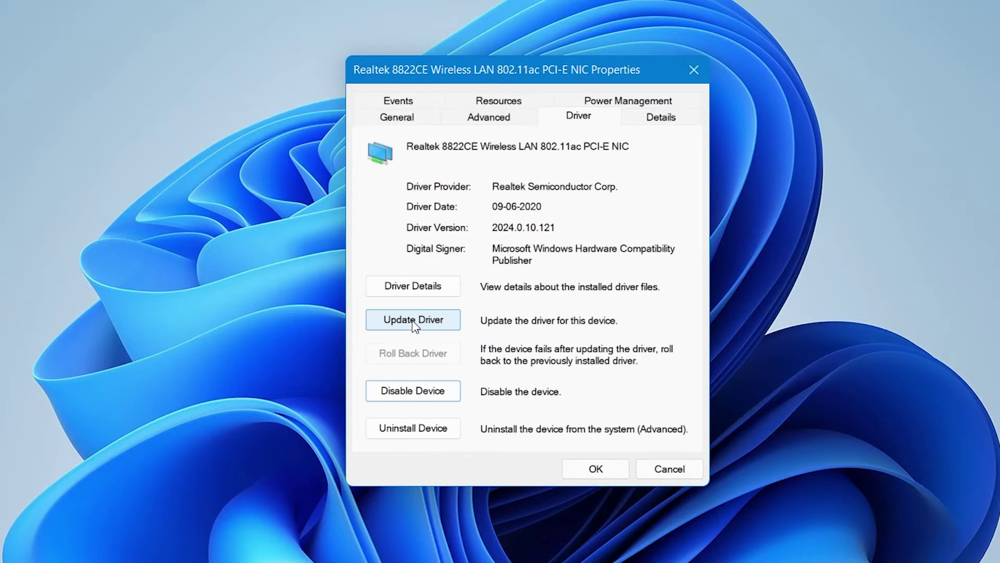
- Search automatically for a newer Wi-Fi driver, learn the best one is installed, and close the wizard
{"action": "left_click", "coordinate": [411, 319]}
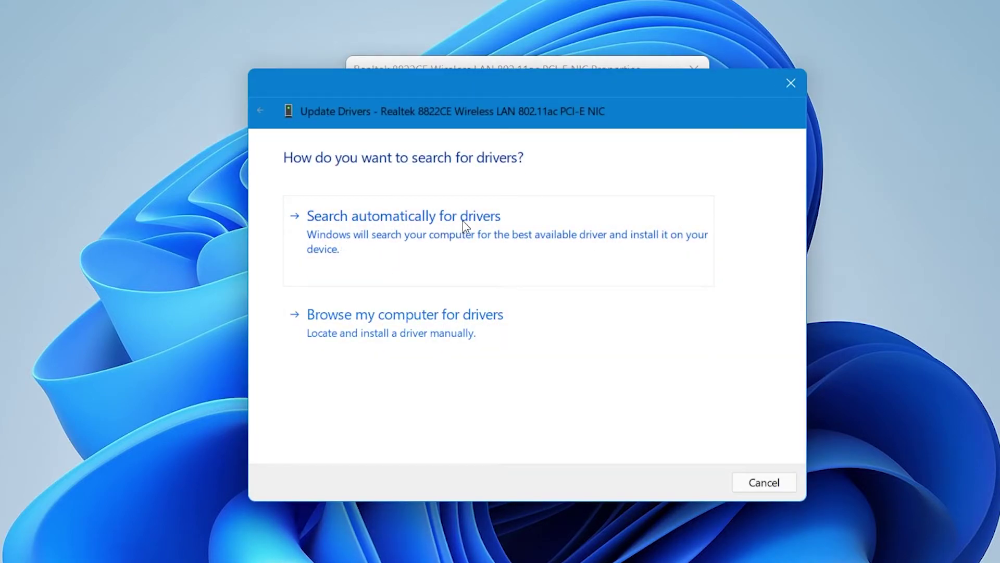
{"action": "left_click", "coordinate": [475, 222]}
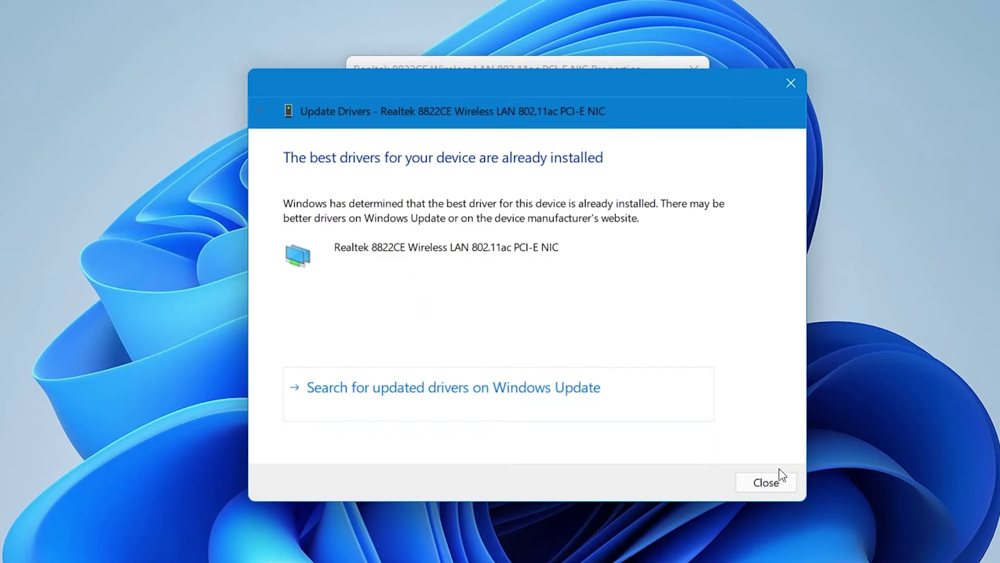
{"action": "left_click", "coordinate": [770, 486]}
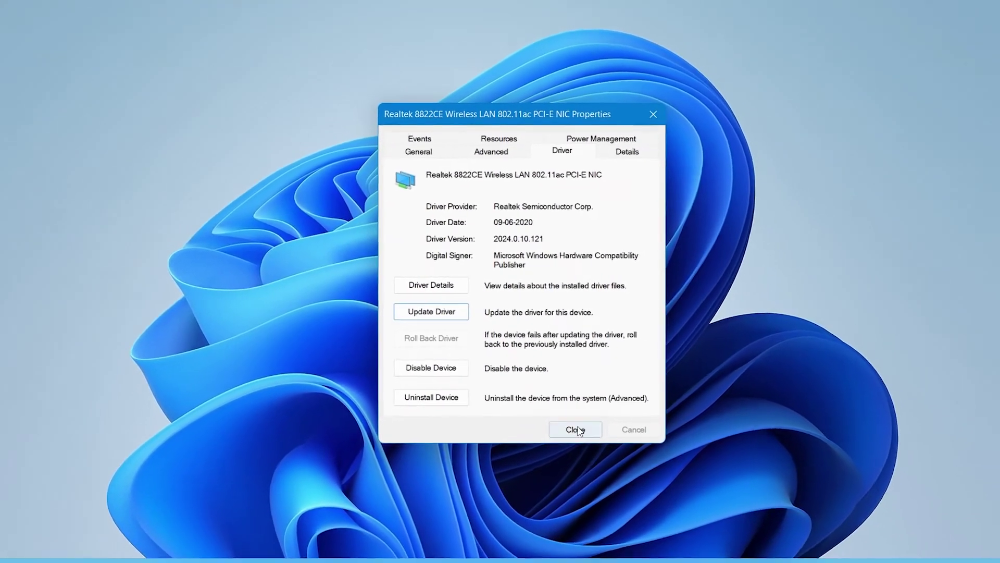
- Close the adapter's properties and restore Device Manager with all categories collapsed
{"action": "left_click", "coordinate": [568, 417]}
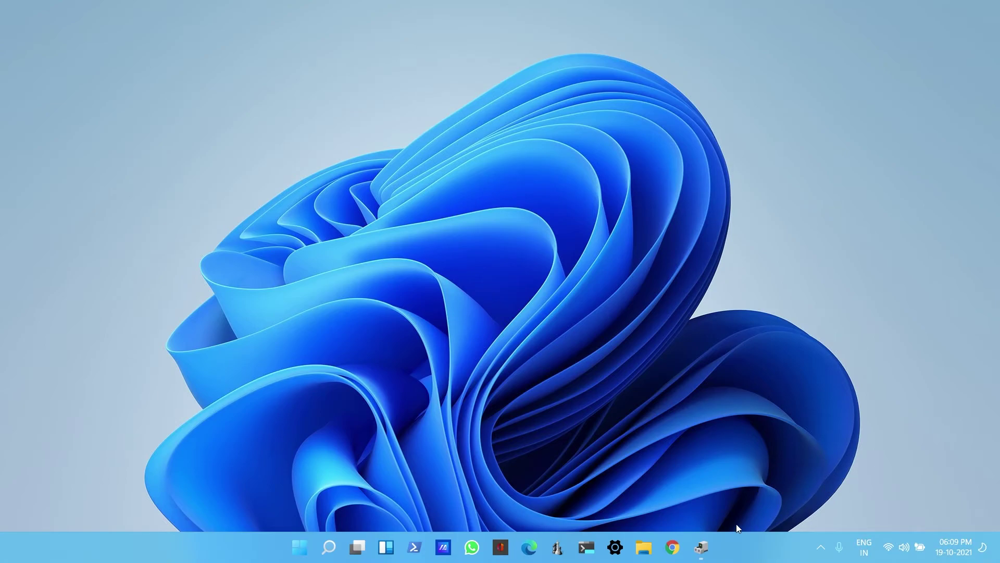
{"action": "left_click", "coordinate": [701, 547]}
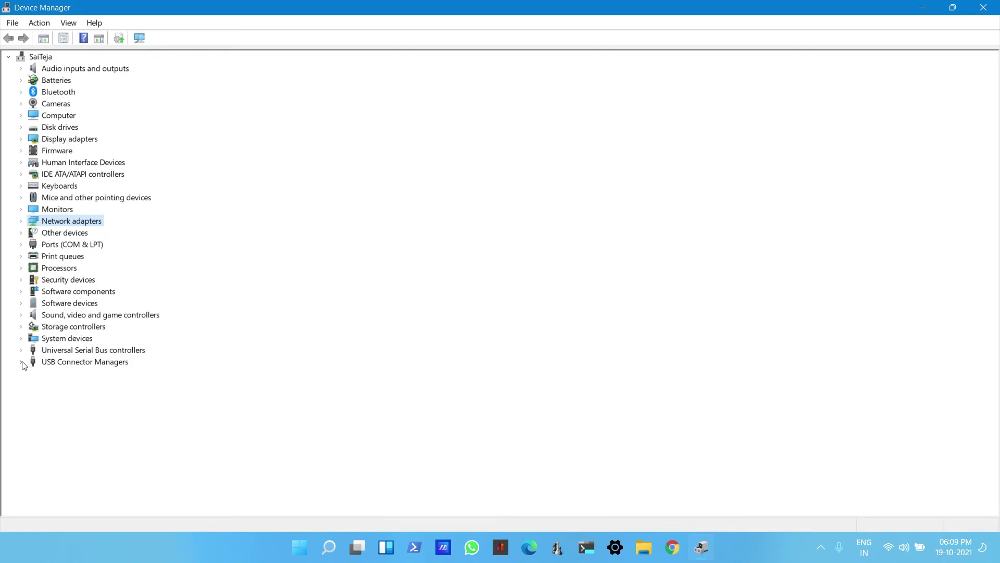
{"action": "left_click", "coordinate": [21, 362]}
{"action": "left_click", "coordinate": [22, 361]}
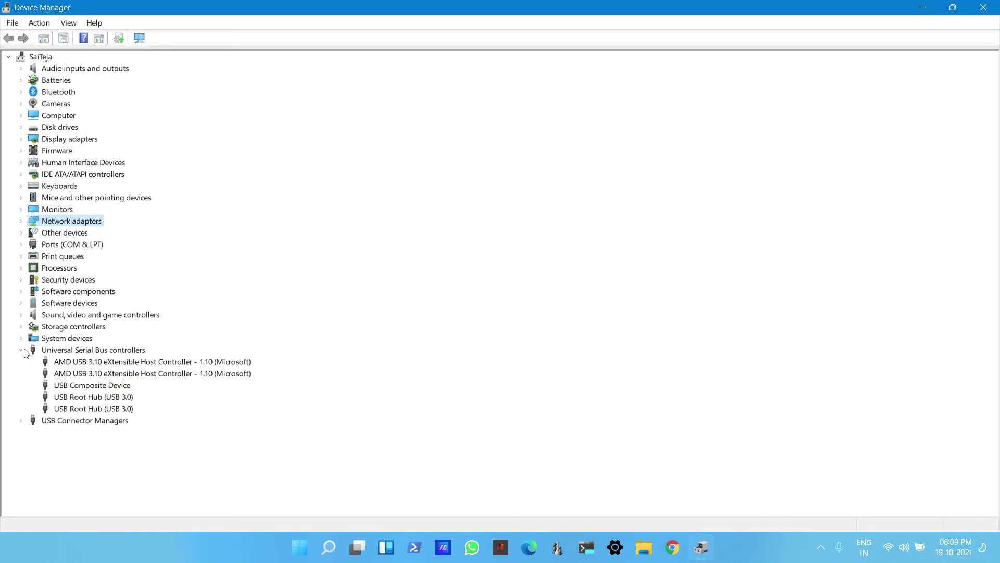